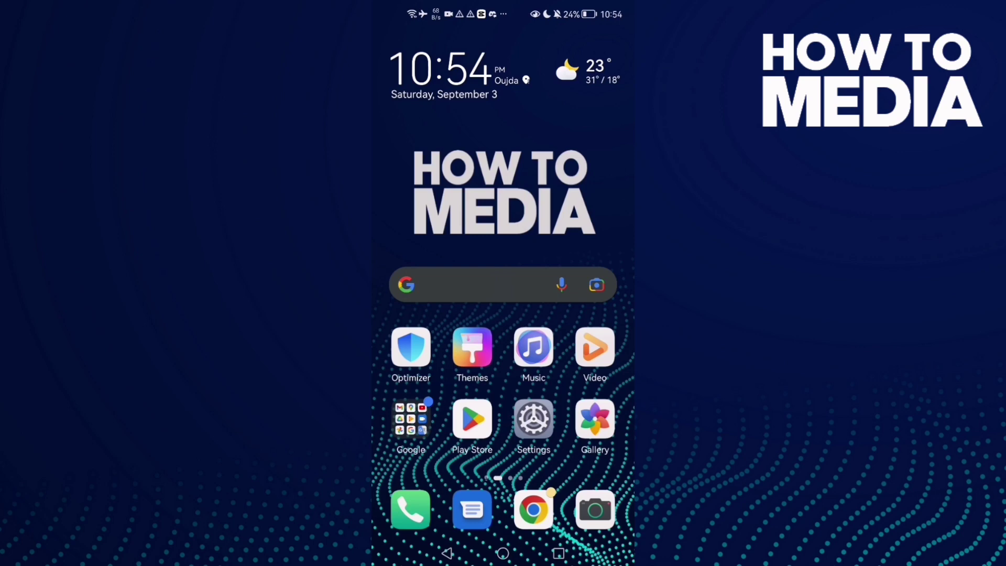
pyautogui.hscroll(1, 503, 315)
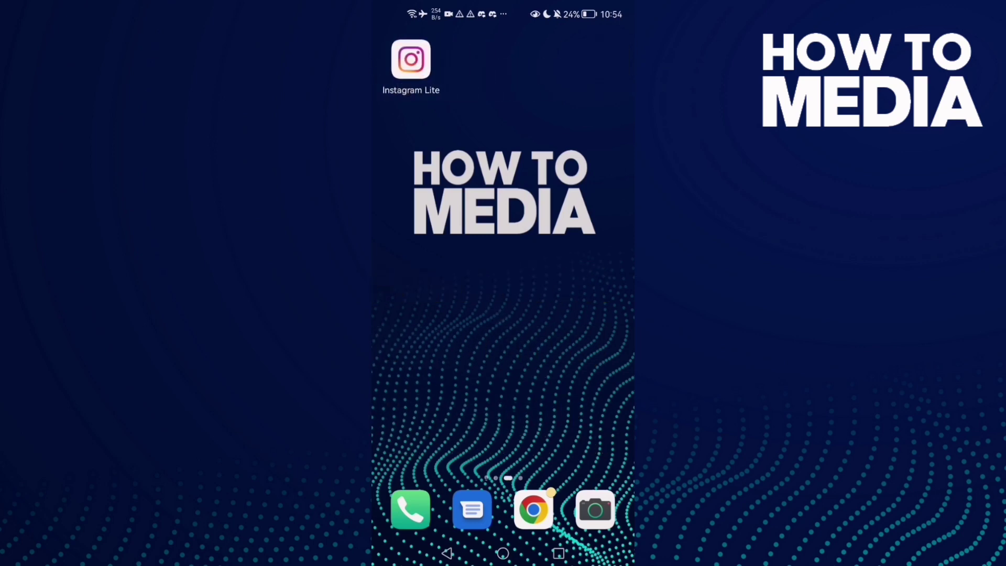
# Launch Instagram Lite and open your profile's options menu showing Settings, Archive and Saved.
pyautogui.click(410, 60)
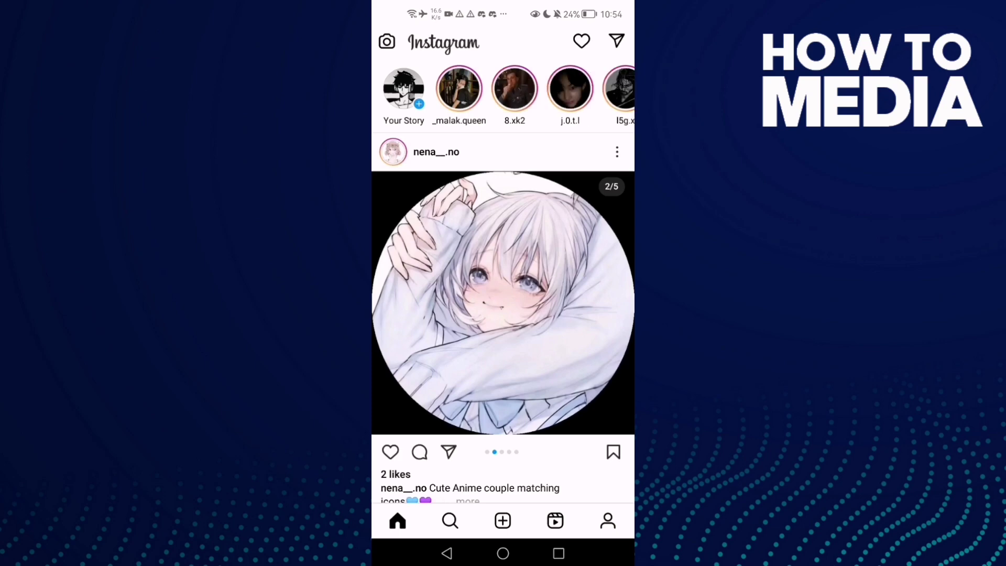
pyautogui.click(607, 522)
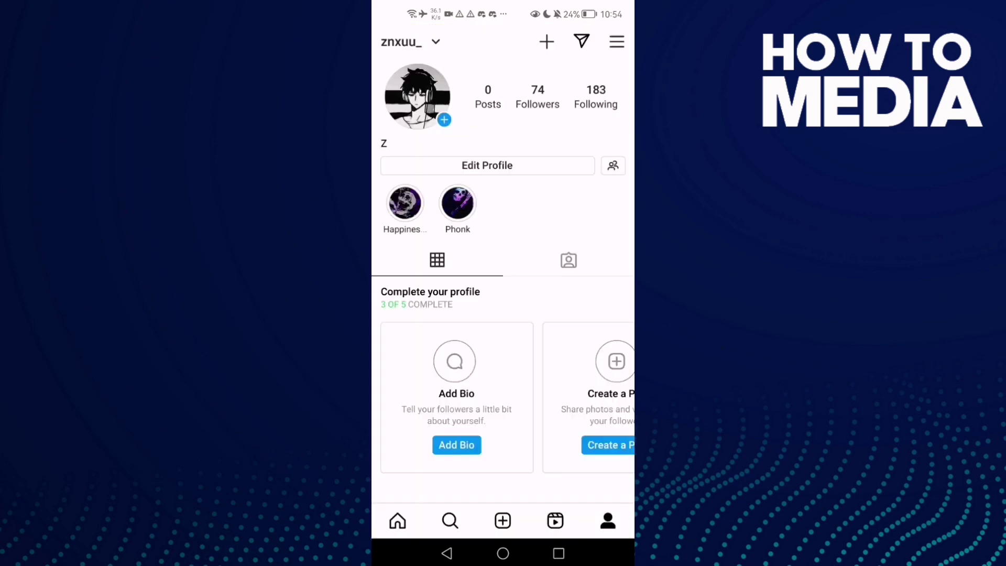
pyautogui.click(616, 41)
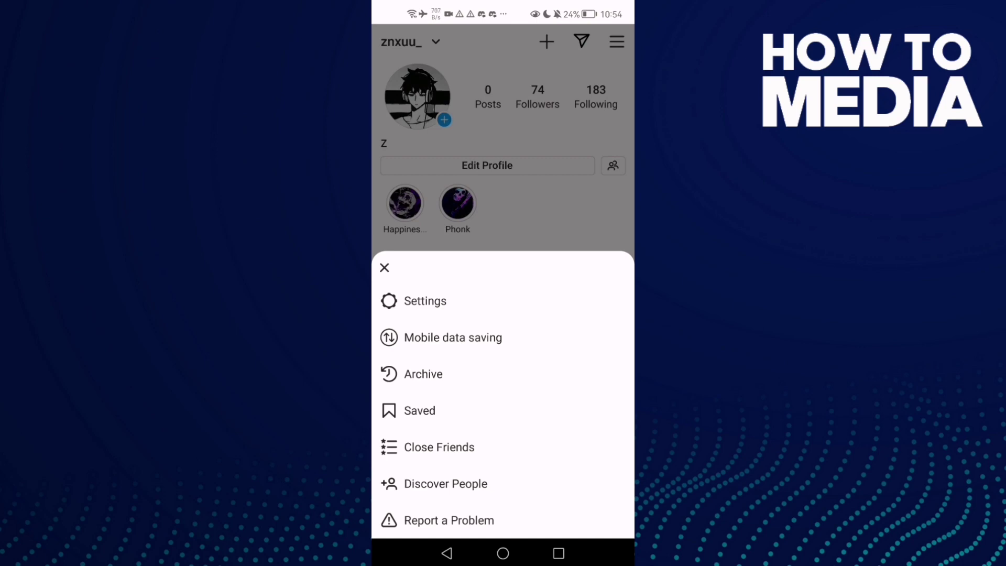
# Go from the profile menu's Settings into the Privacy page.
pyautogui.click(425, 300)
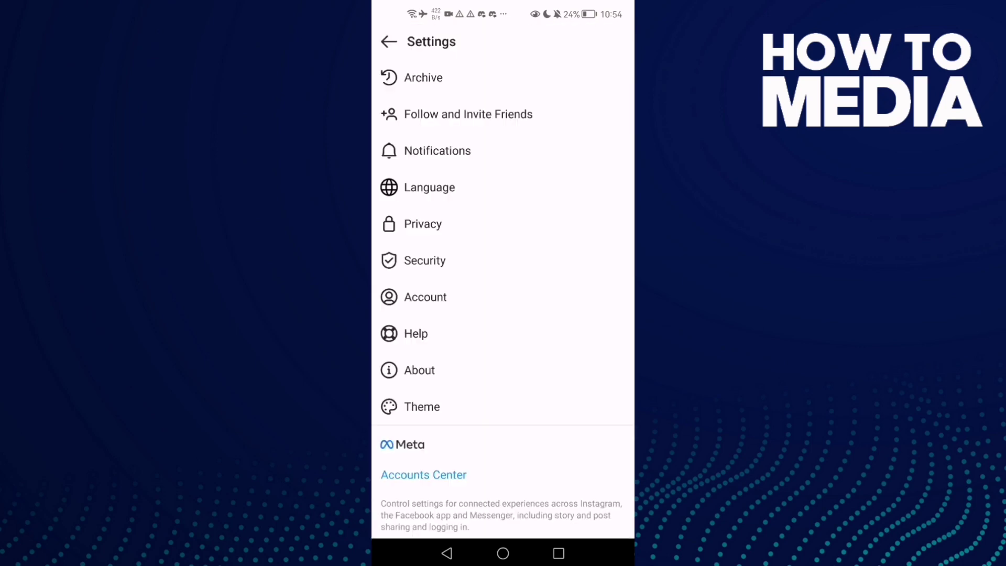
pyautogui.click(423, 223)
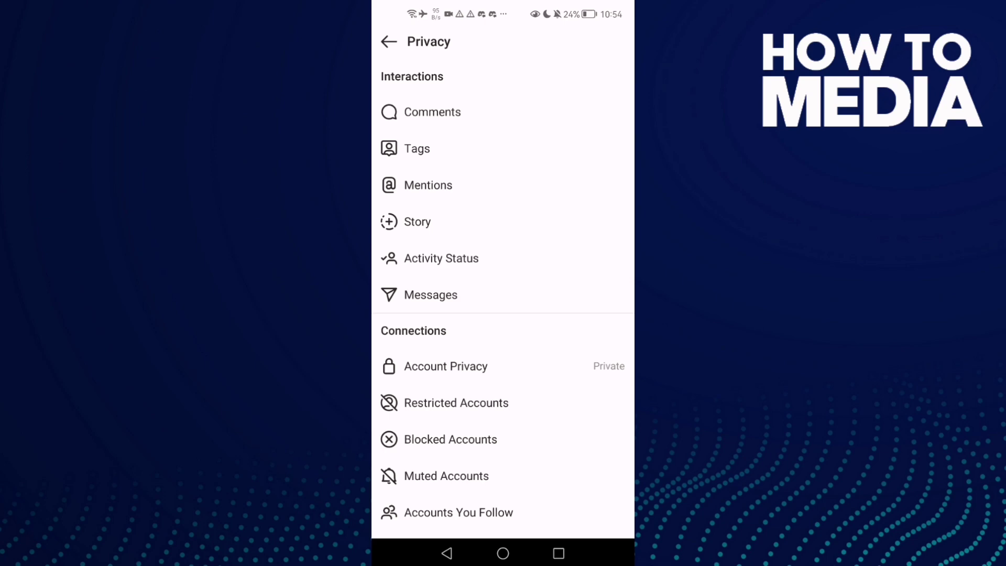
# Set Story's Allow Message Replies to People You Follow, then return to the home screen.
pyautogui.click(465, 221)
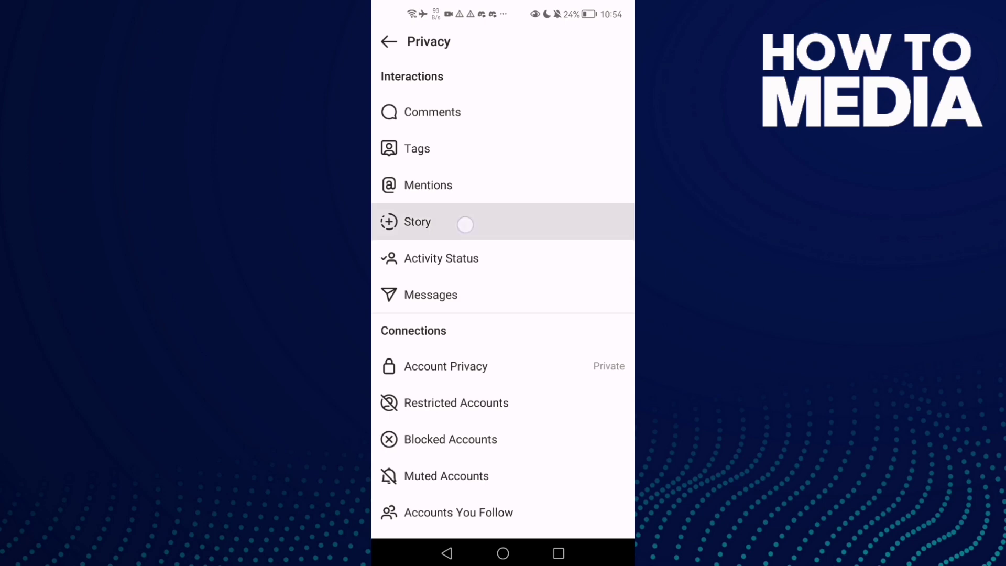
pyautogui.scroll(-1, 503, 315)
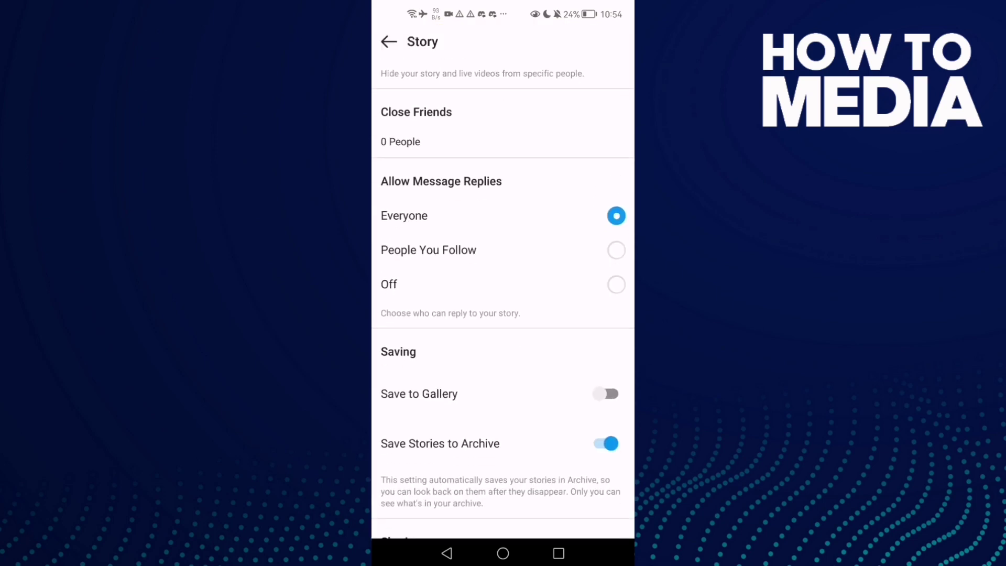
pyautogui.moveTo(461, 250); pyautogui.dragTo(493, 217)
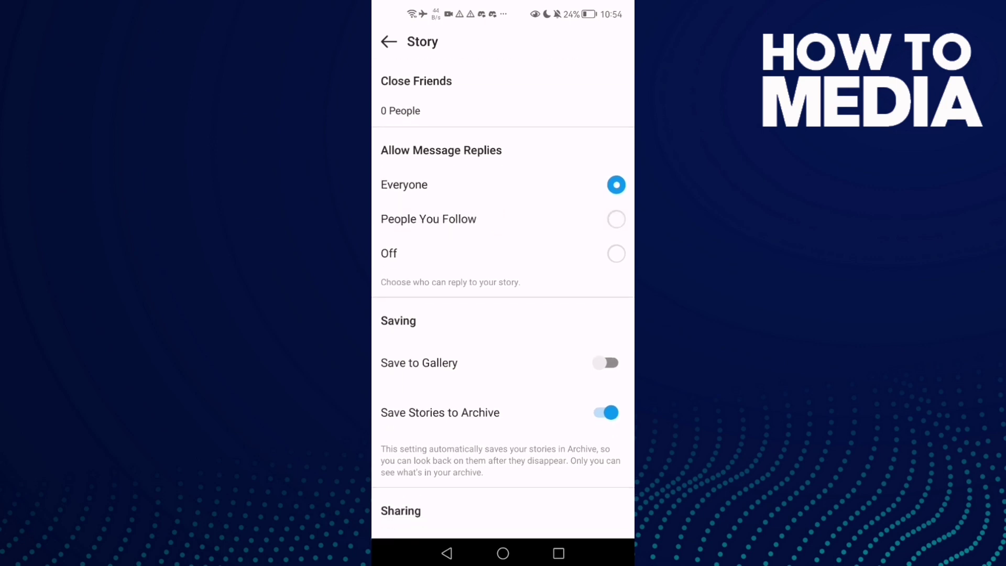
pyautogui.click(429, 218)
pyautogui.scroll(2, 503, 315)
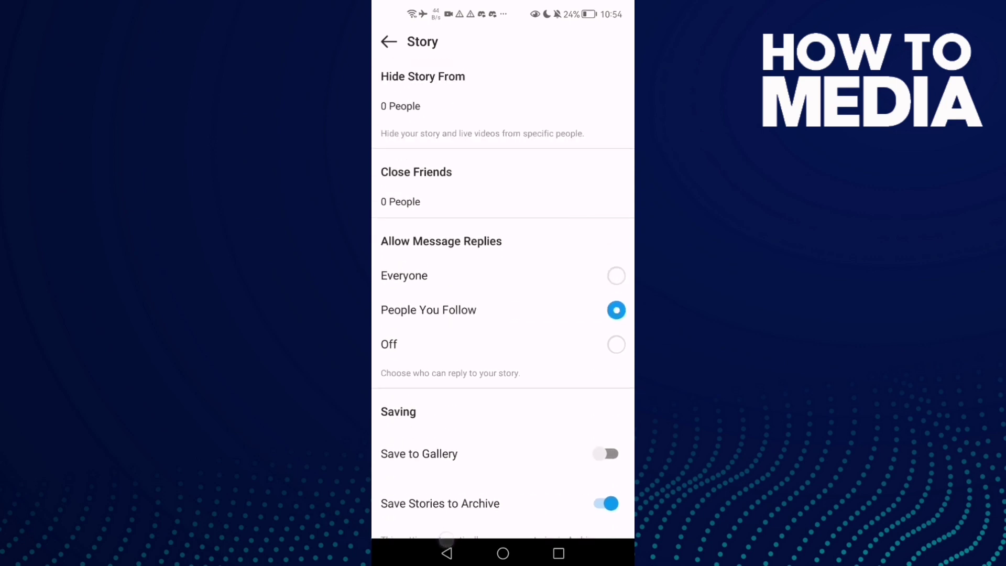
pyautogui.click(446, 553)
pyautogui.click(503, 554)
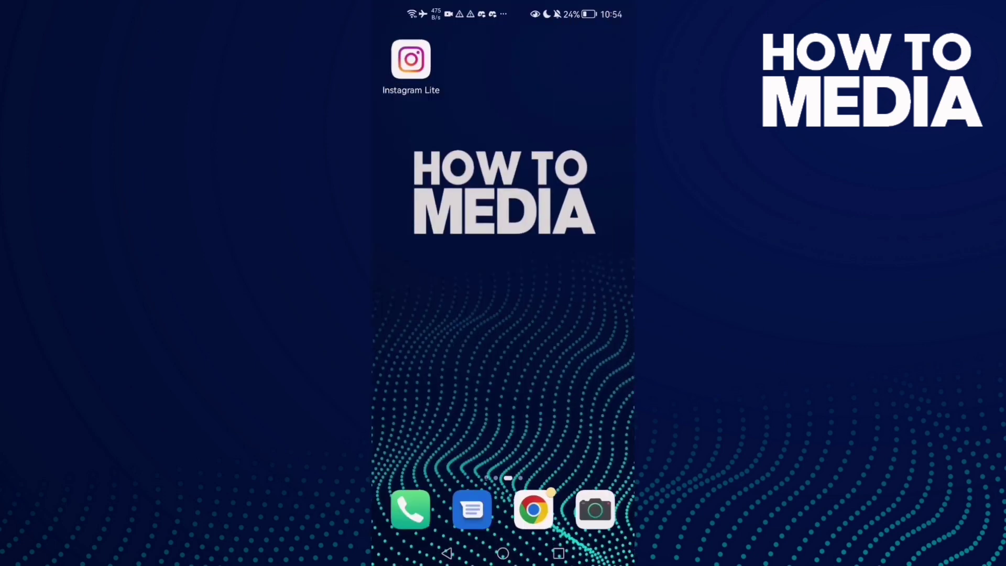